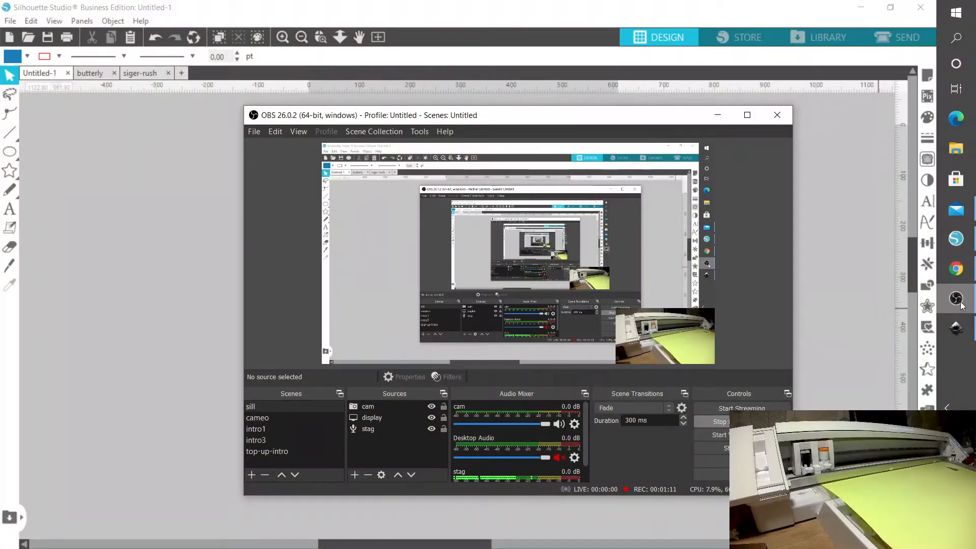
Zoom in on the test shapes in Untitled-1 and check the dimensions of the three rectangles and the rightmost circle.
click(718, 116)
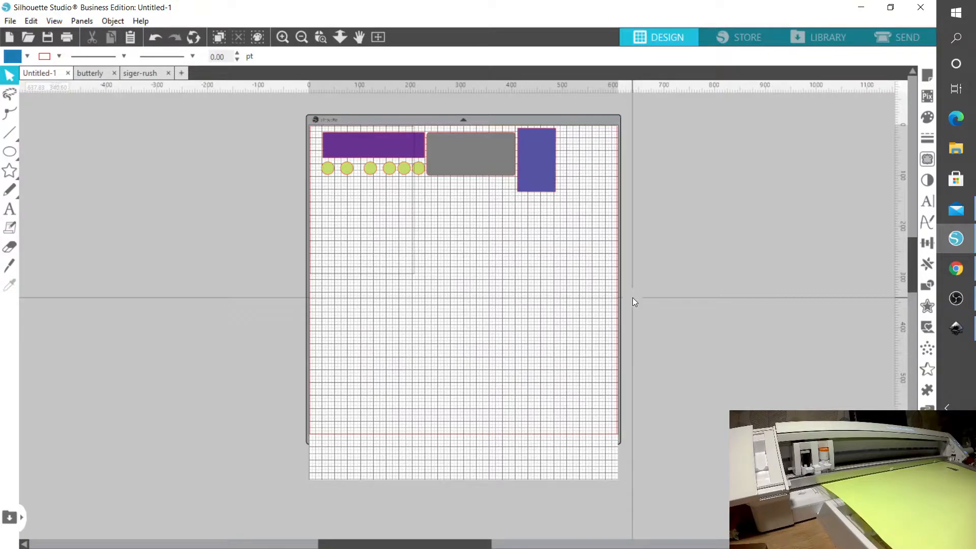
click(320, 37)
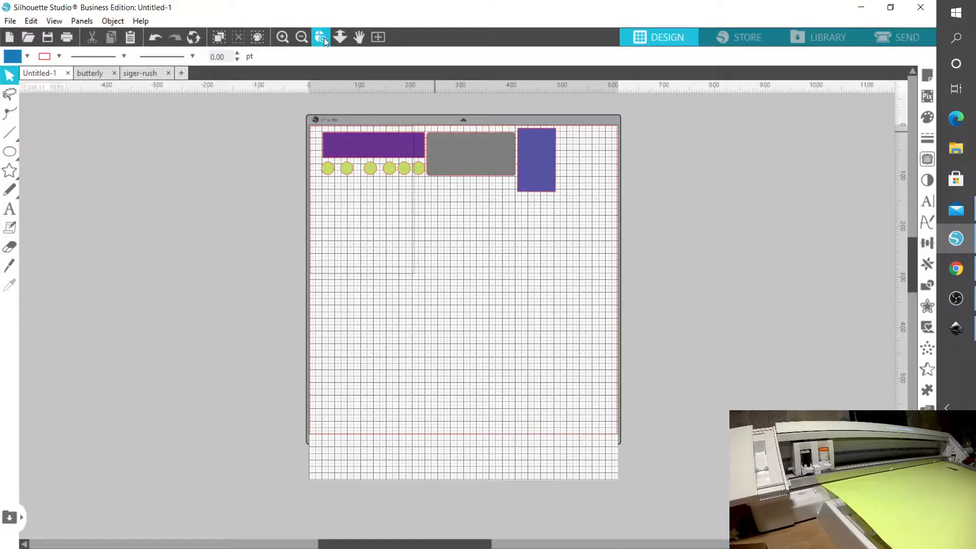
drag(321, 131, 566, 201)
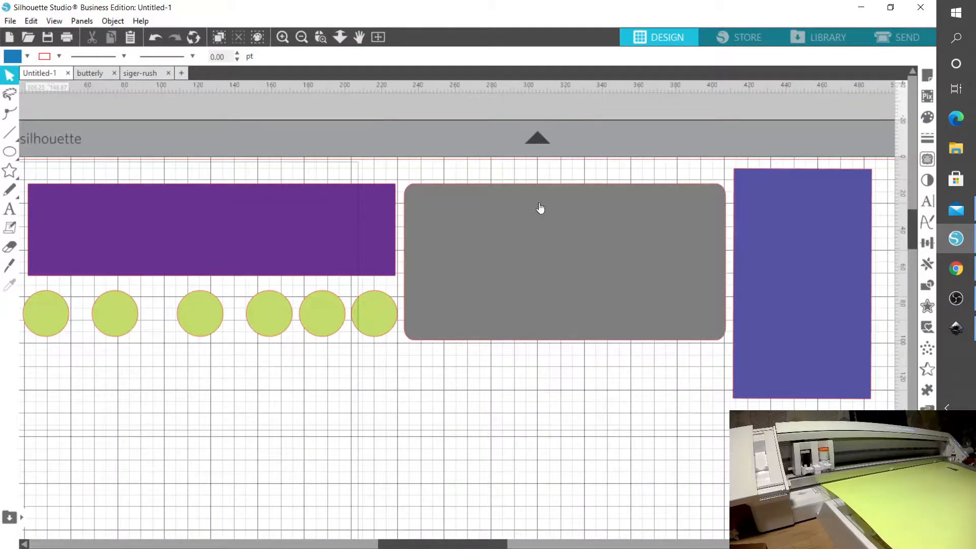
click(341, 206)
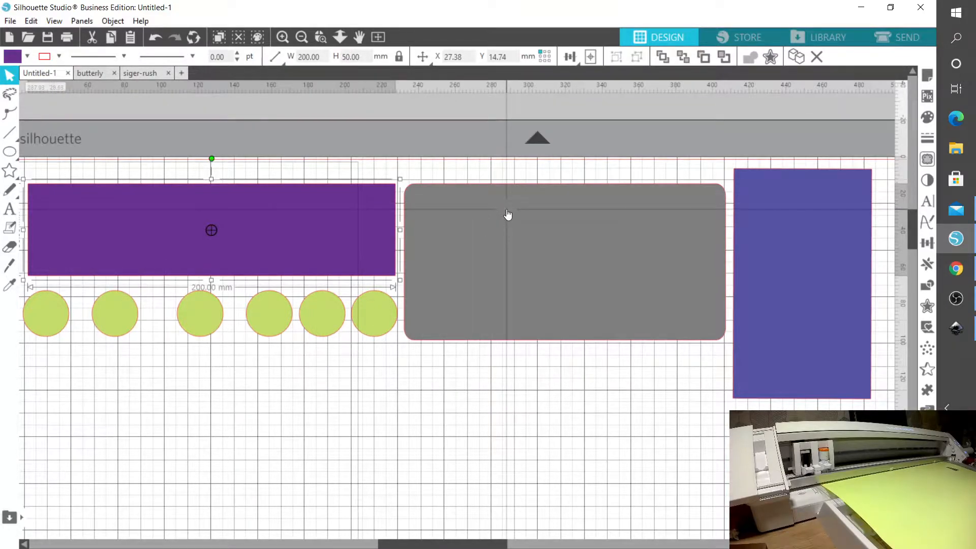
click(506, 209)
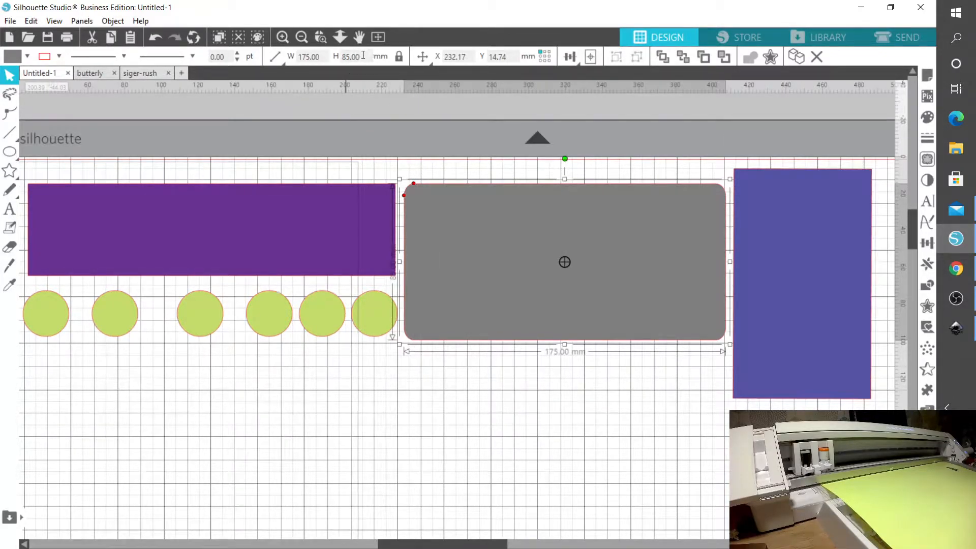
click(772, 250)
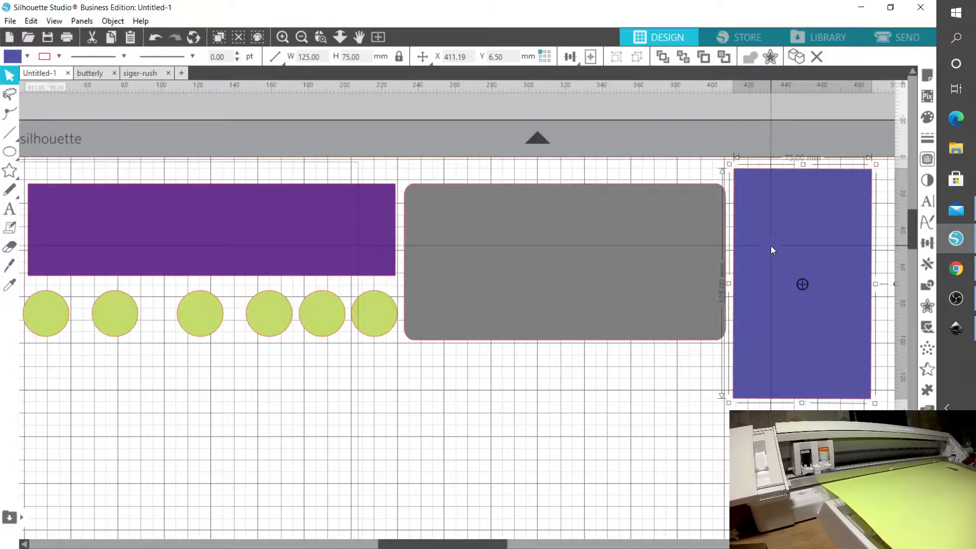
click(380, 295)
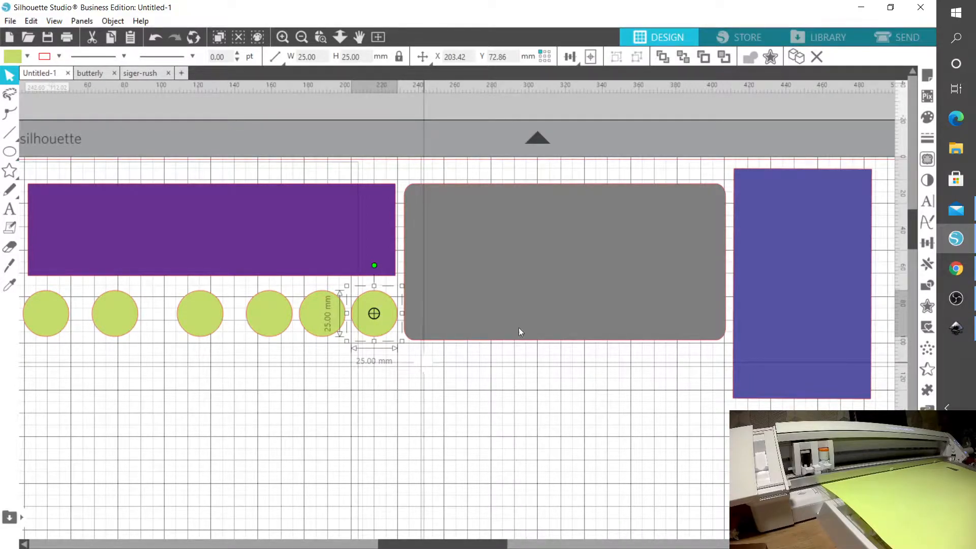
Look over the butterfly cutting layout in the butterly document and return to the Untitled-1 test shapes.
click(87, 72)
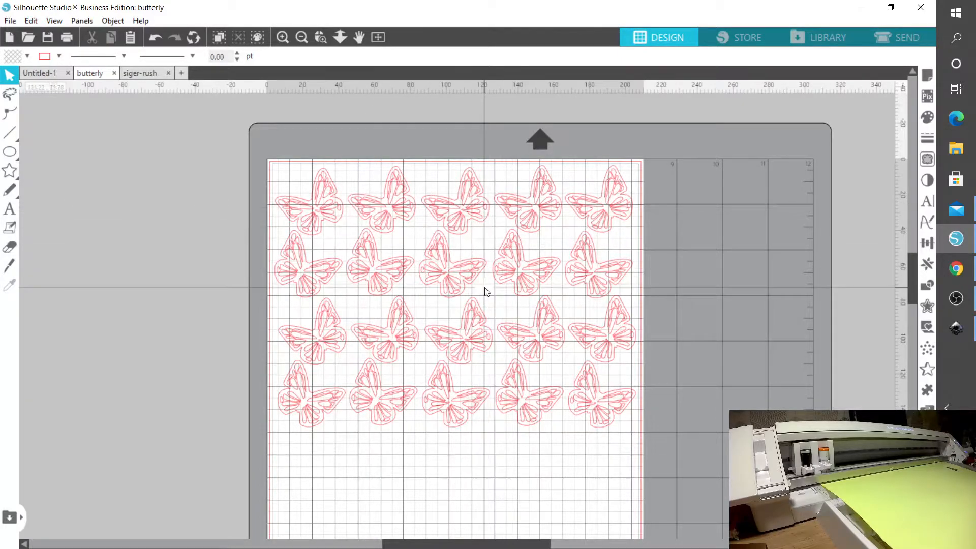
drag(911, 263, 909, 283)
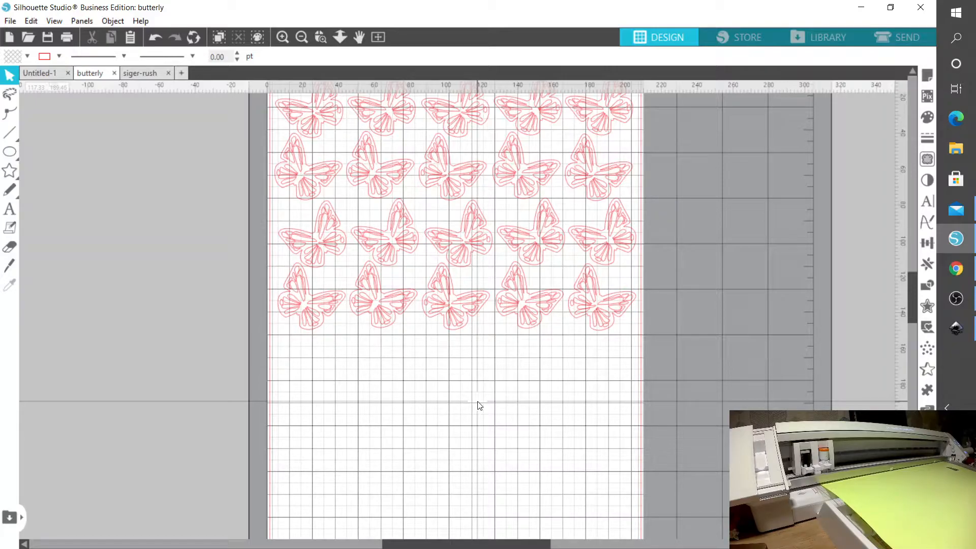
click(42, 75)
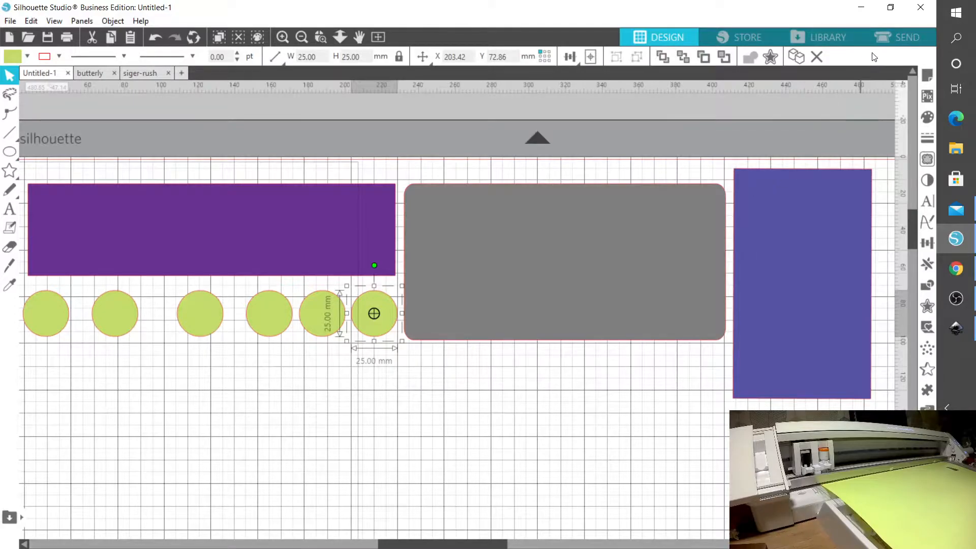
Review the Cameo 4 Pro's Distance Adjustment settings for the A-B and 1-2 distances and exit them.
click(881, 38)
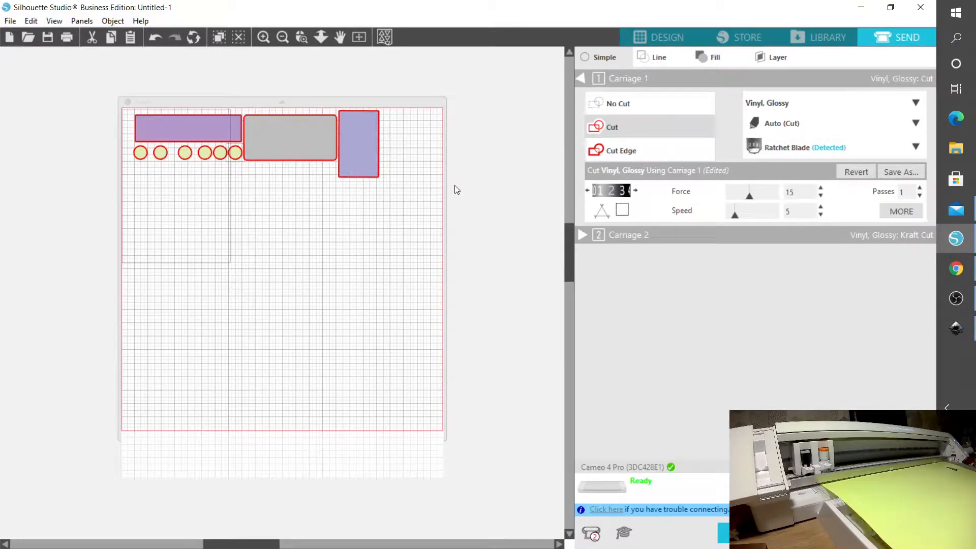
click(613, 487)
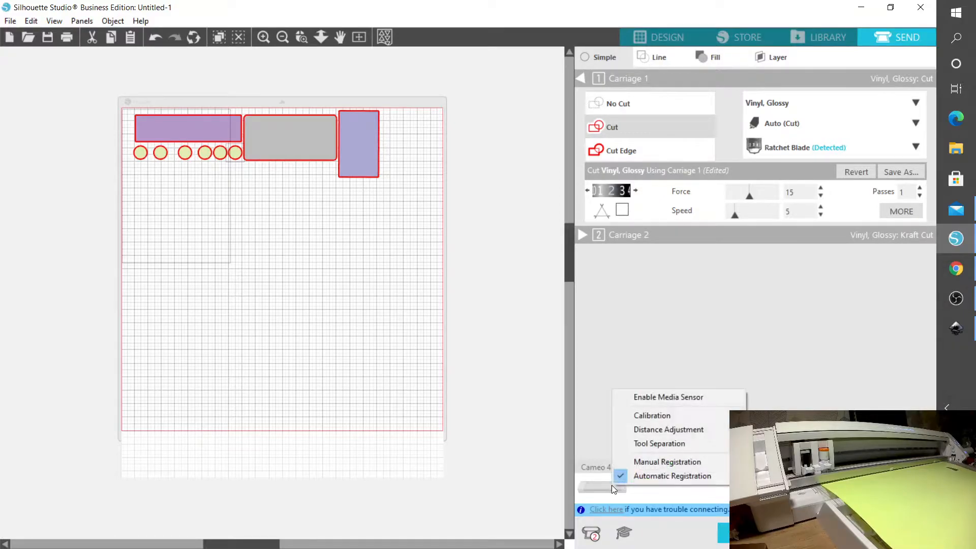
click(669, 430)
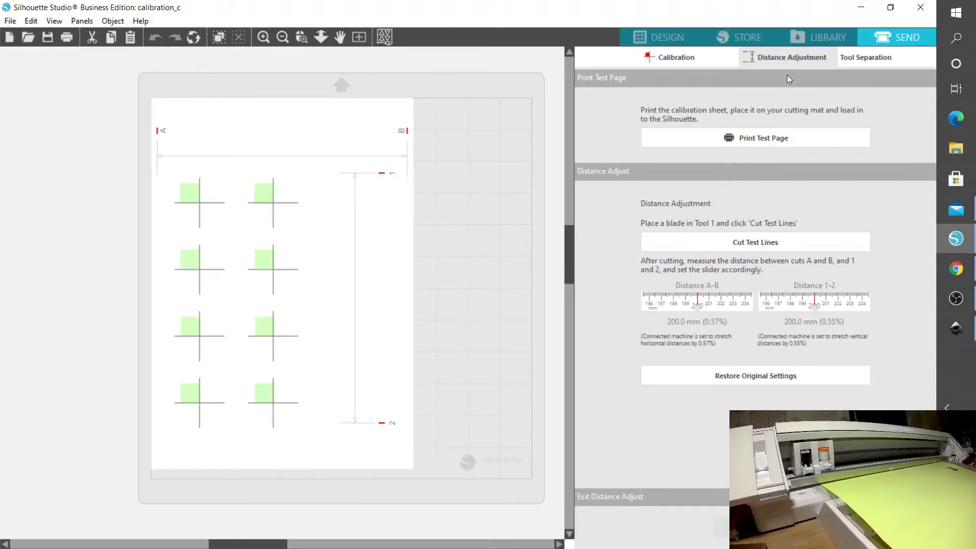
click(749, 527)
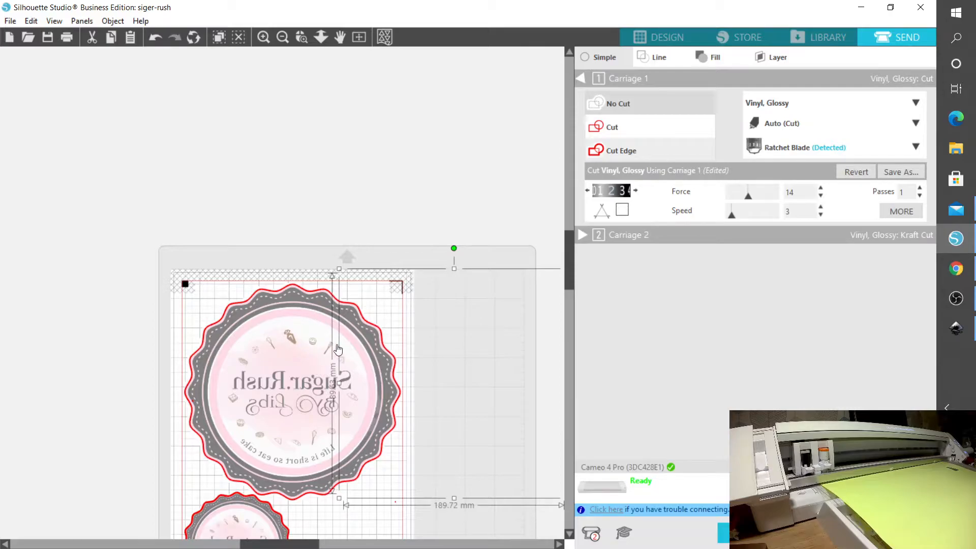
Return to the Untitled-1 design and check the dimensions of the grey rounded rectangle and the blue rectangle.
click(646, 46)
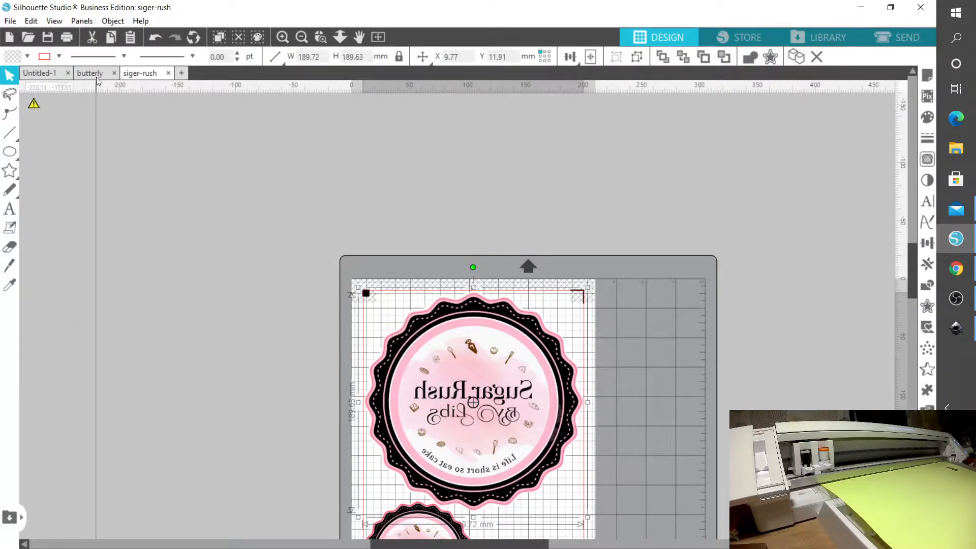
click(49, 76)
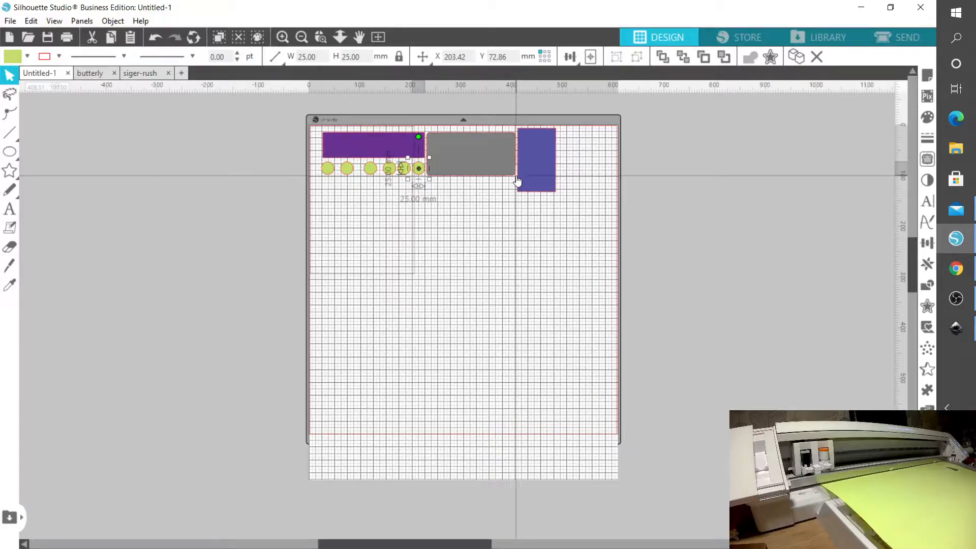
key(i)
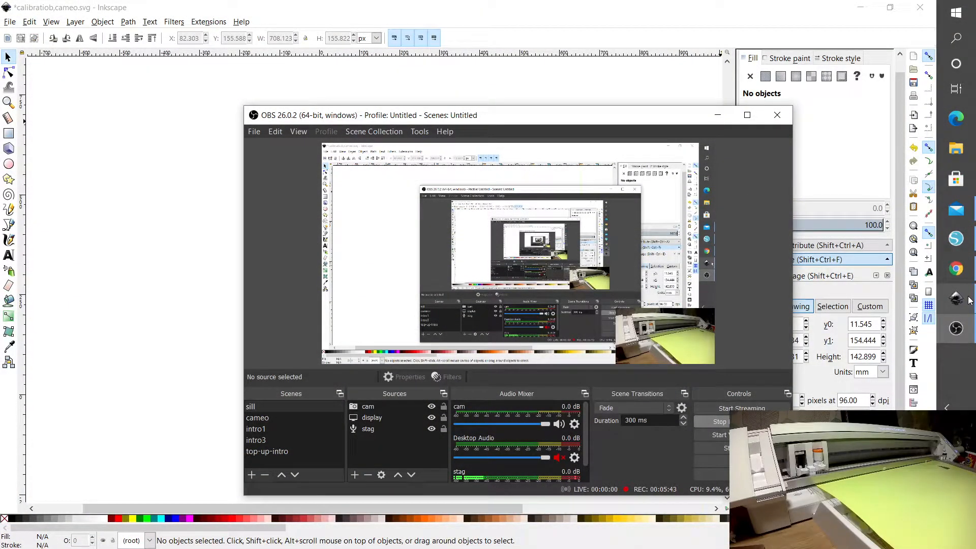
click(961, 247)
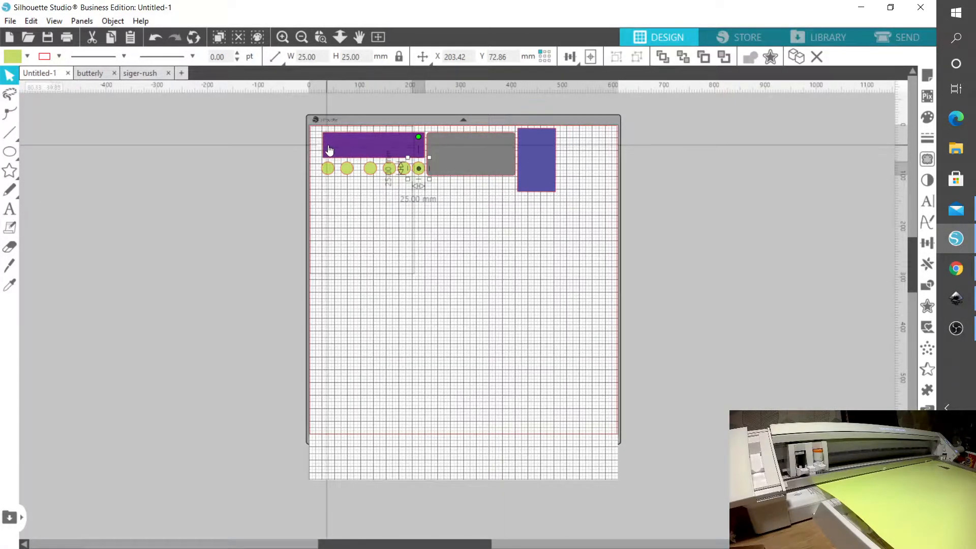
click(487, 164)
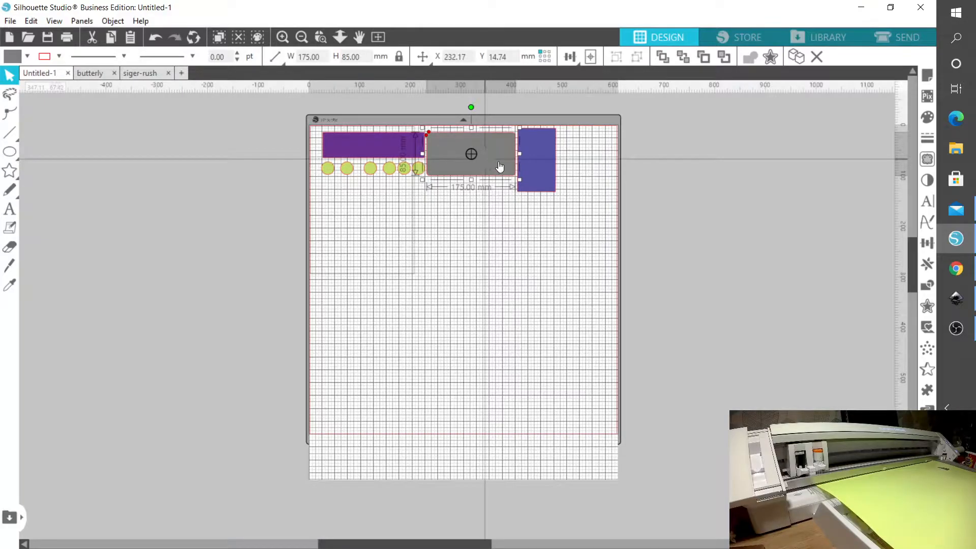
click(538, 162)
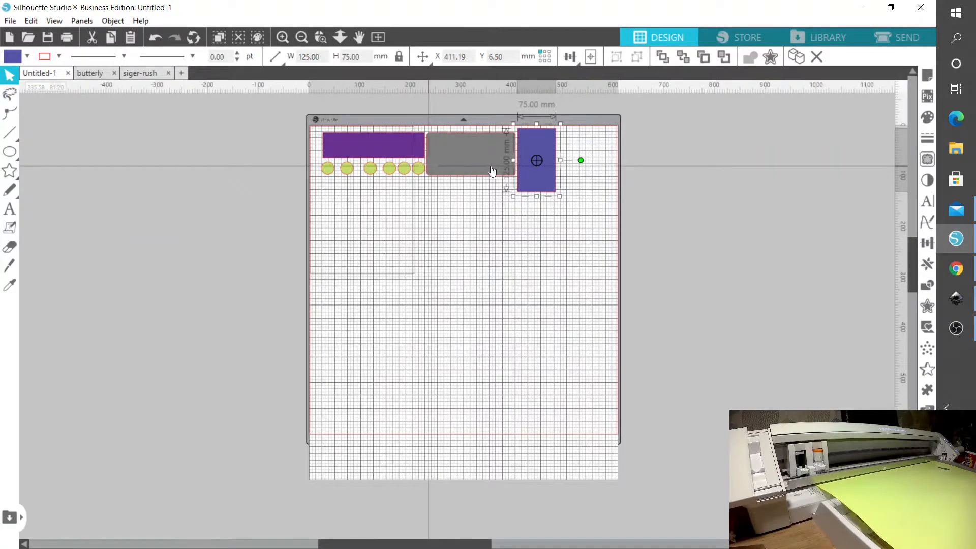
Set Distance A-B to 199.0 mm in the Cameo 4 Pro's Distance Adjustment and exit the adjustment.
click(888, 44)
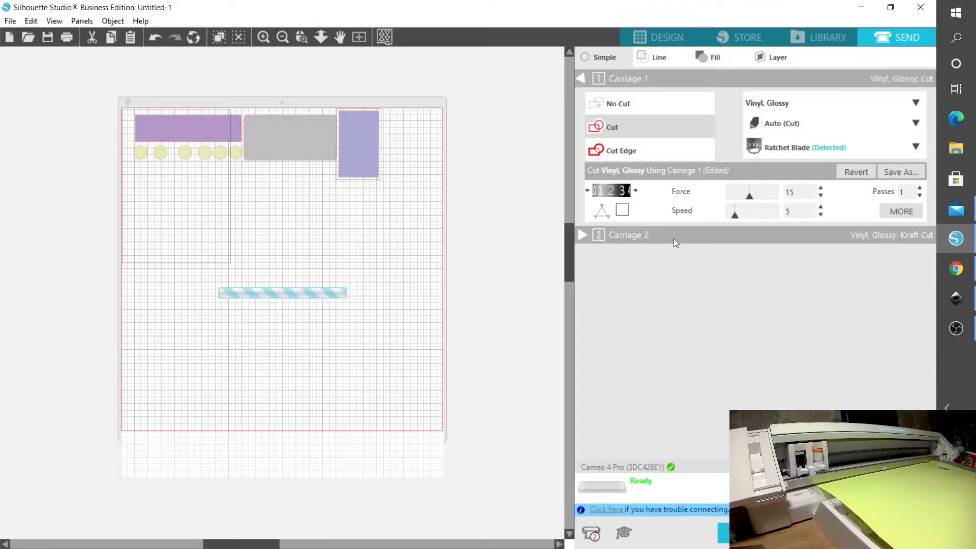
right_click(633, 488)
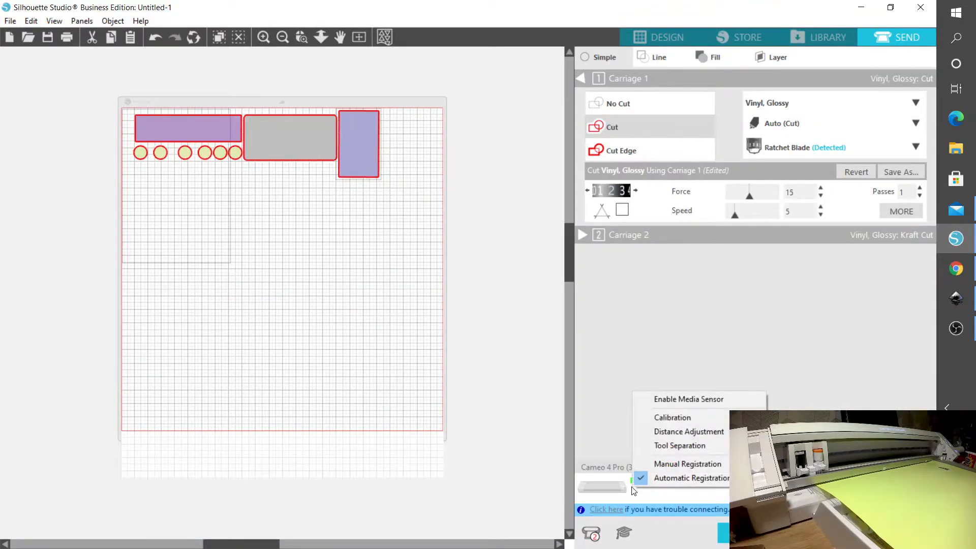
click(709, 434)
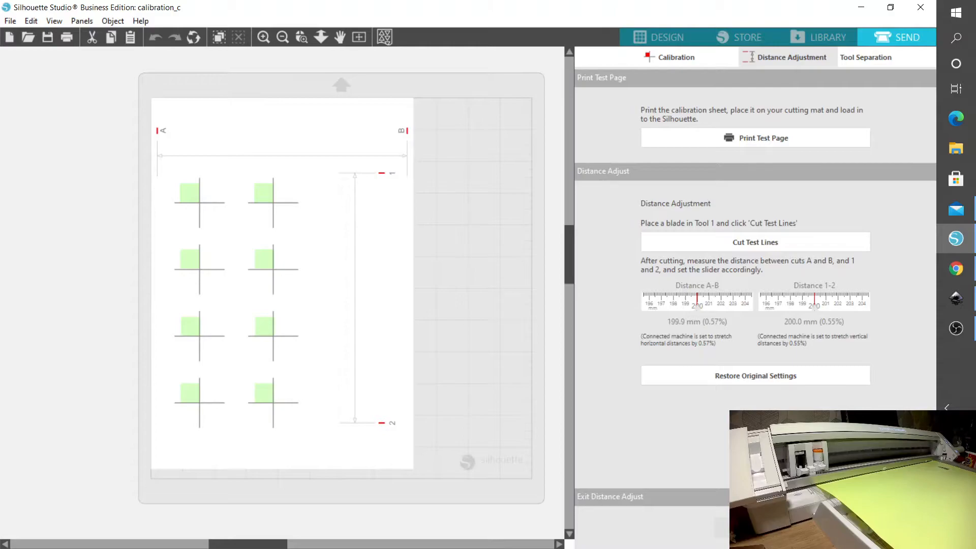
drag(695, 307, 687, 308)
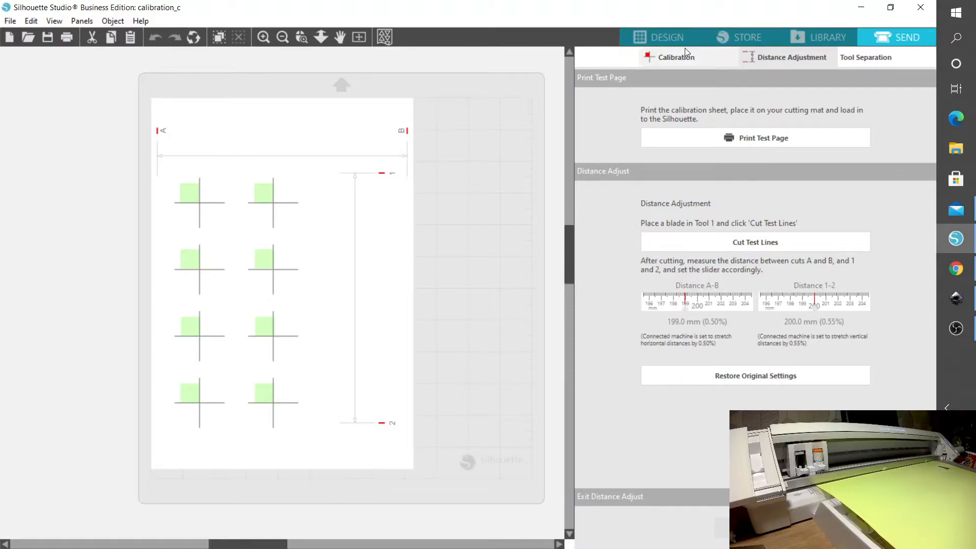
click(754, 528)
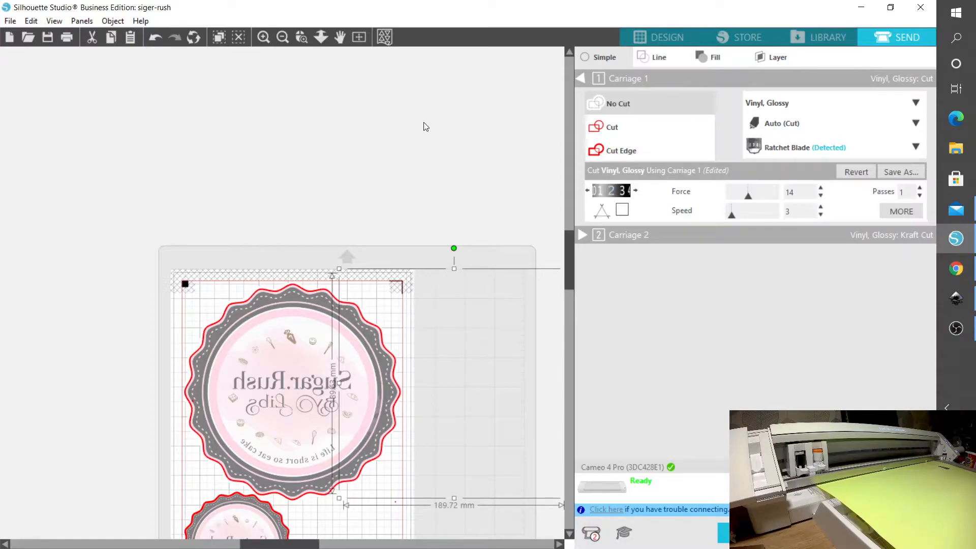
Send the Untitled-1 test shapes to the Cameo 4 Pro for cutting, continuing through the media placement instructions.
click(667, 39)
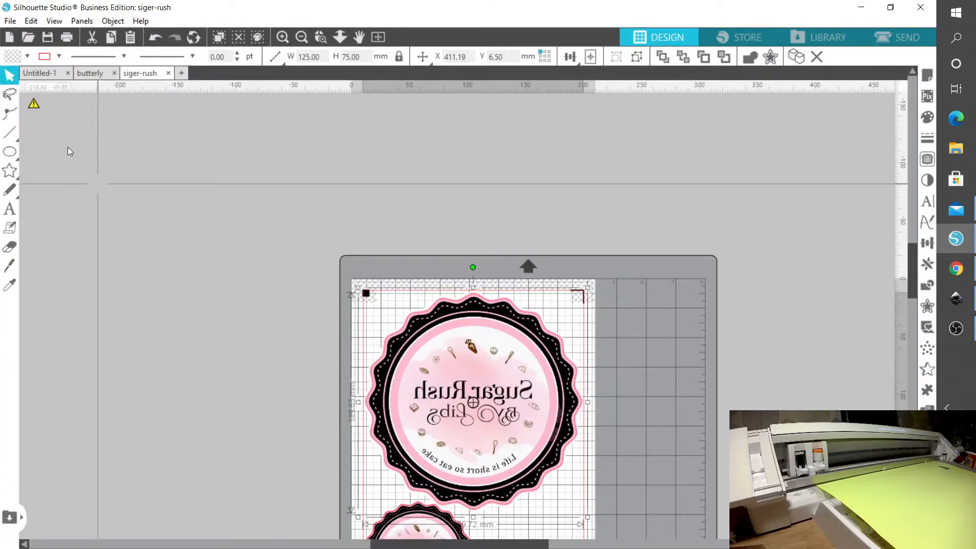
click(39, 77)
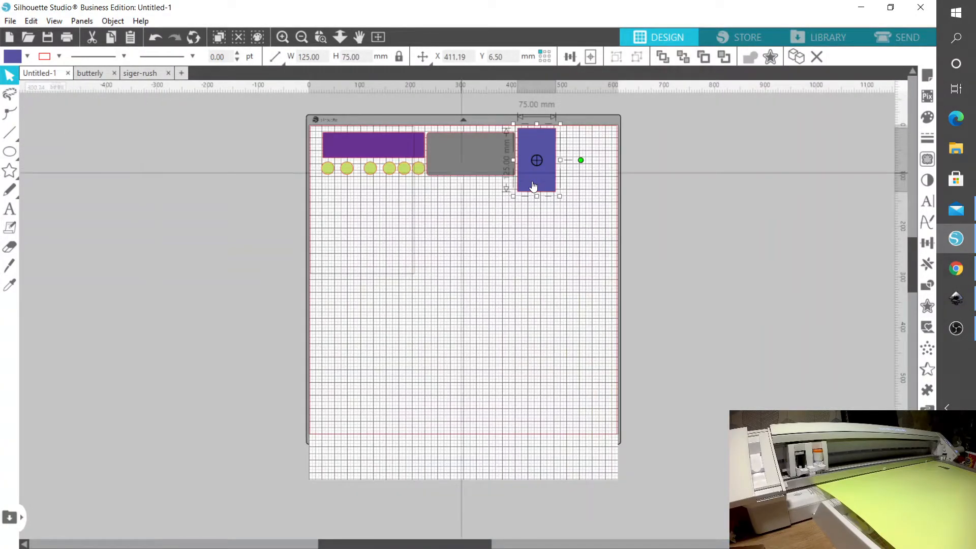
click(905, 39)
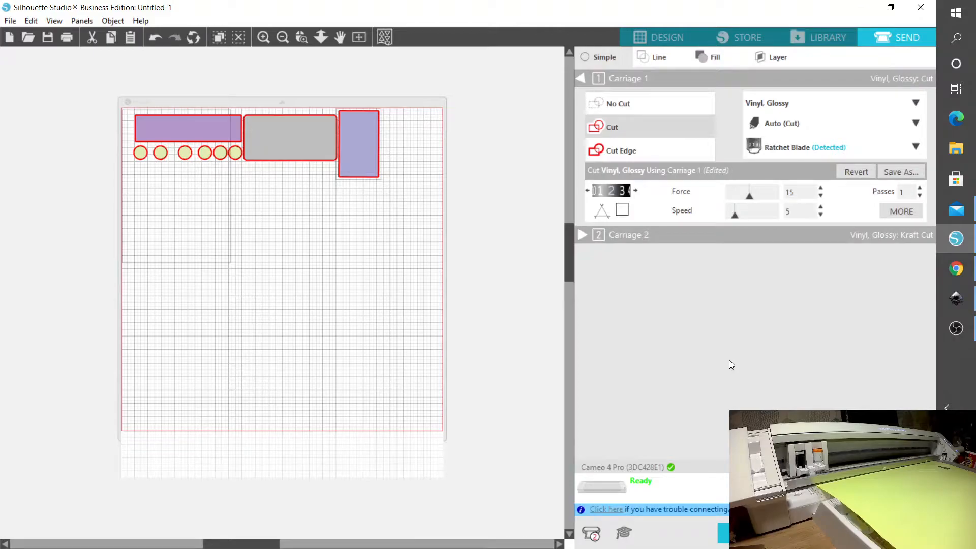
click(724, 533)
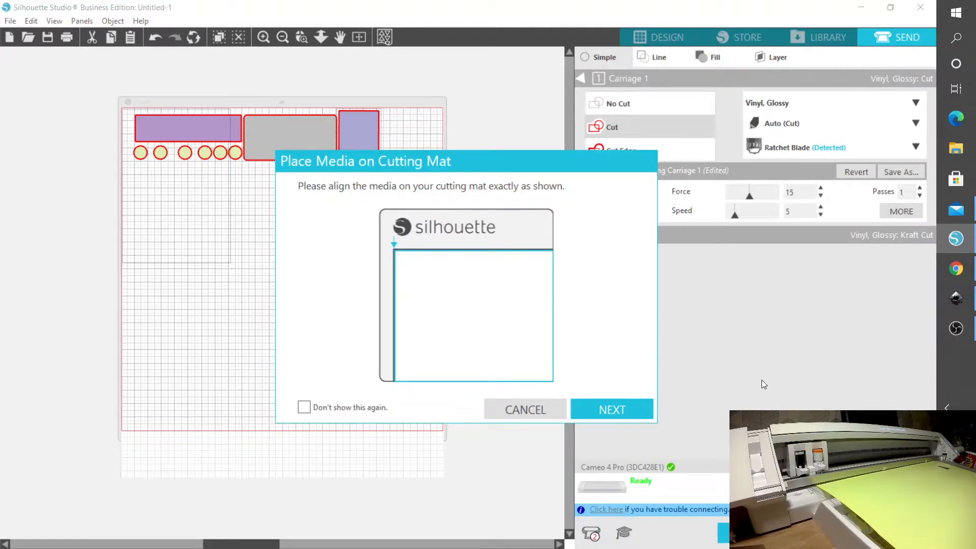
click(605, 412)
click(627, 410)
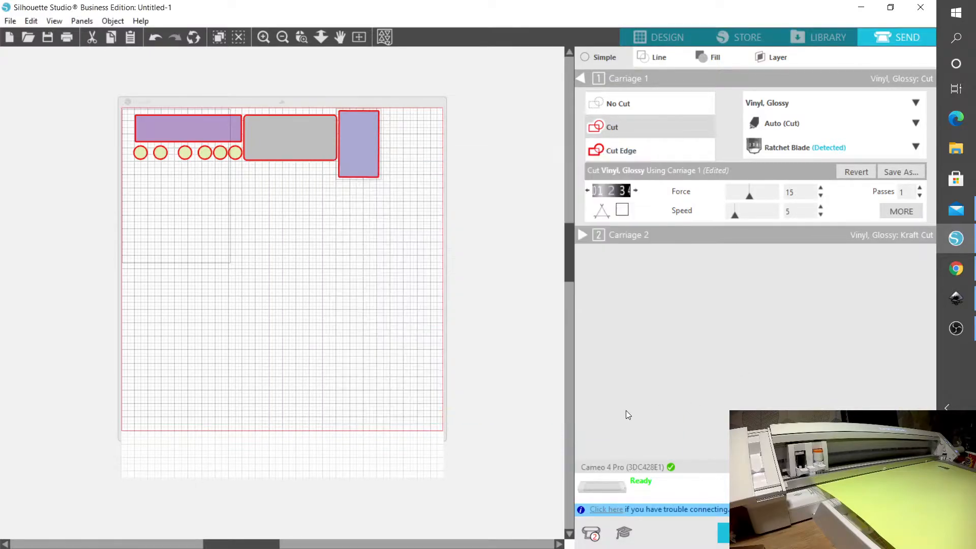